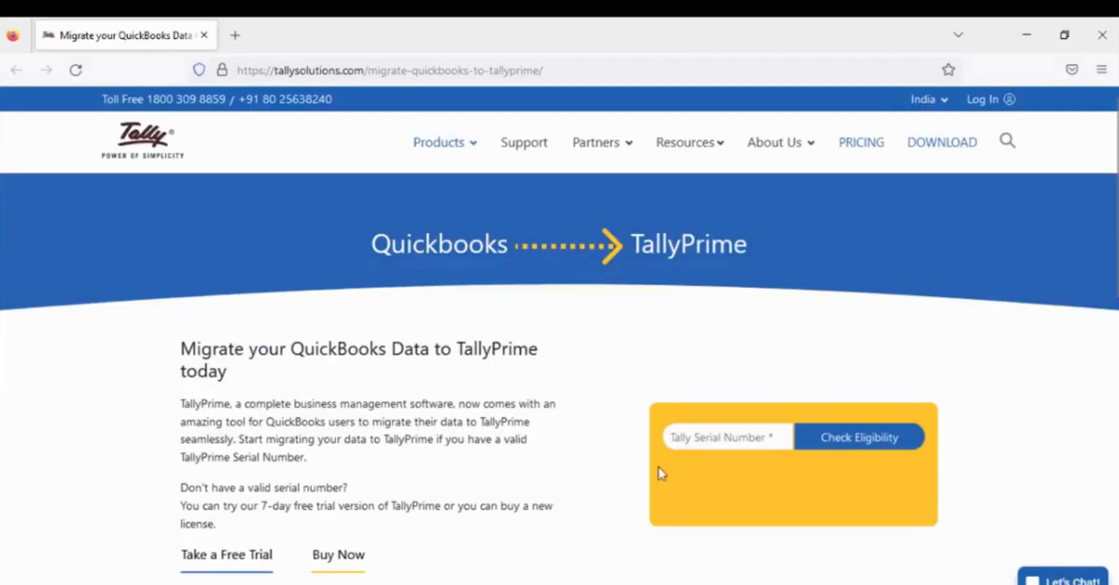
# Step: Check the eligibility of the Tally serial number for QuickBooks migration and submit it to be added to Group TDL
pyautogui.click(670, 437)
pyautogui.write('79')
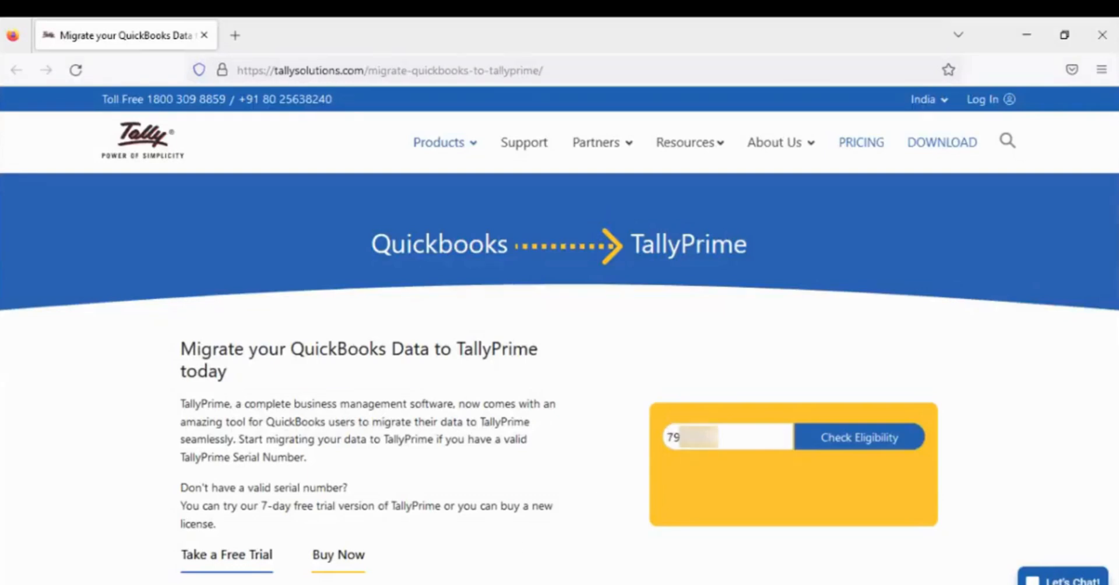
pyautogui.write('2')
pyautogui.click(862, 441)
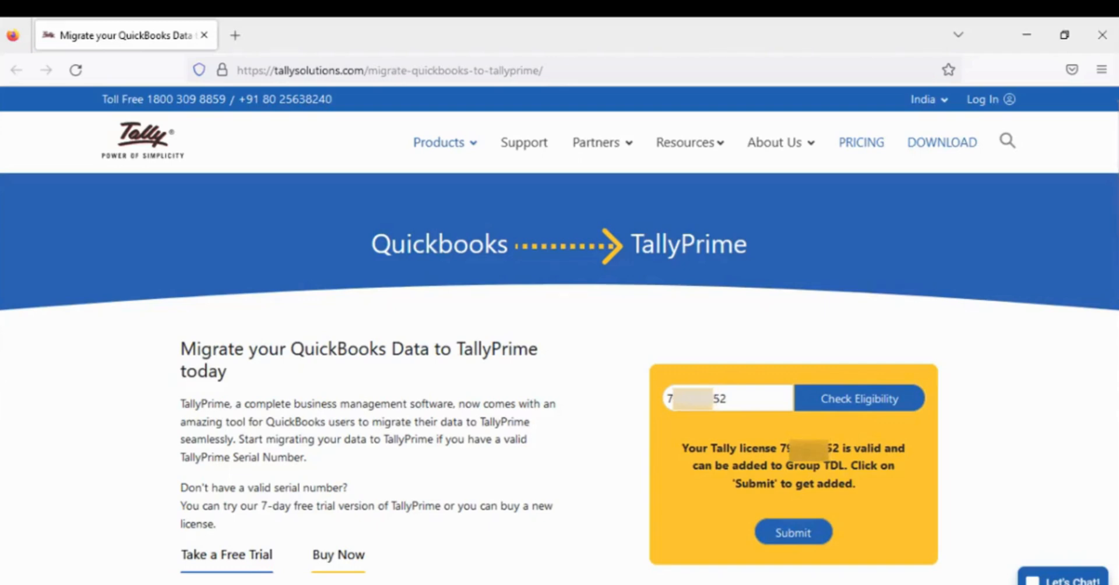
pyautogui.click(785, 547)
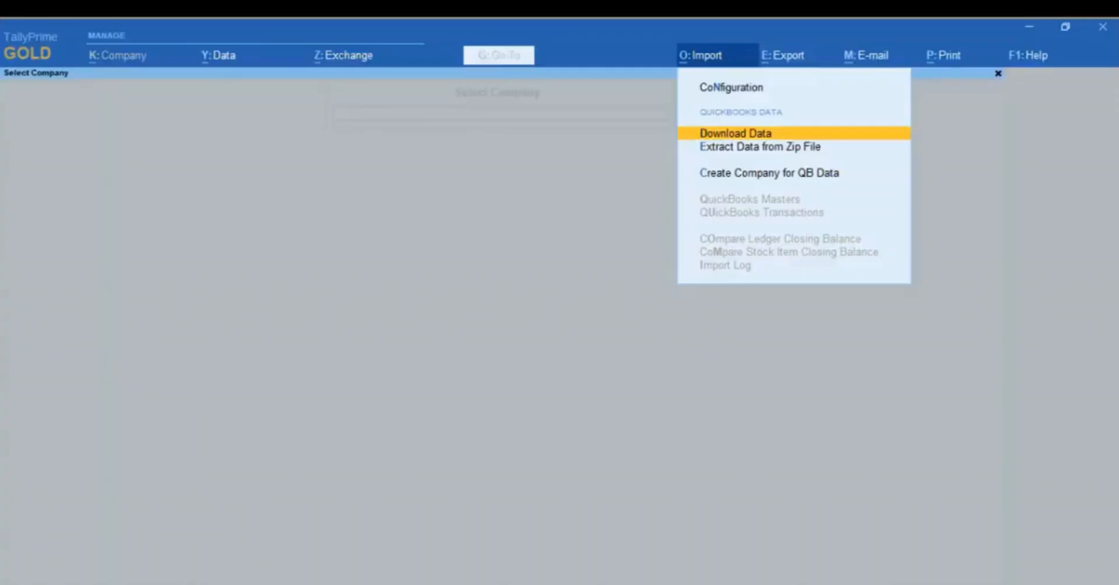
# Step: Start the QuickBooks data download in TallyPrime and sign in to Intuit with the account e-mail and password
pyautogui.press('Return')
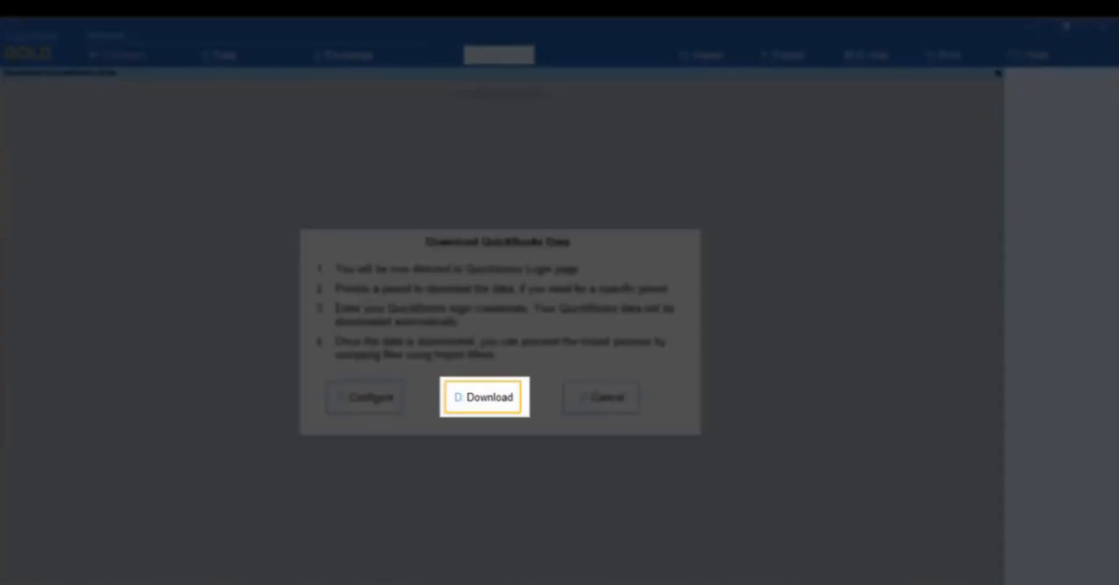
pyautogui.press('Return')
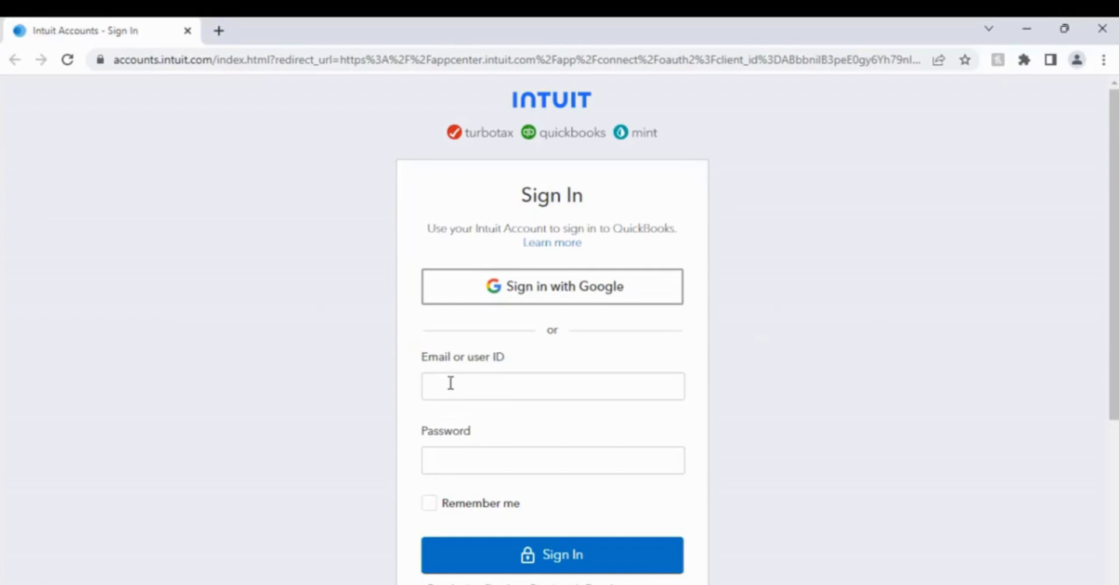
pyautogui.click(450, 384)
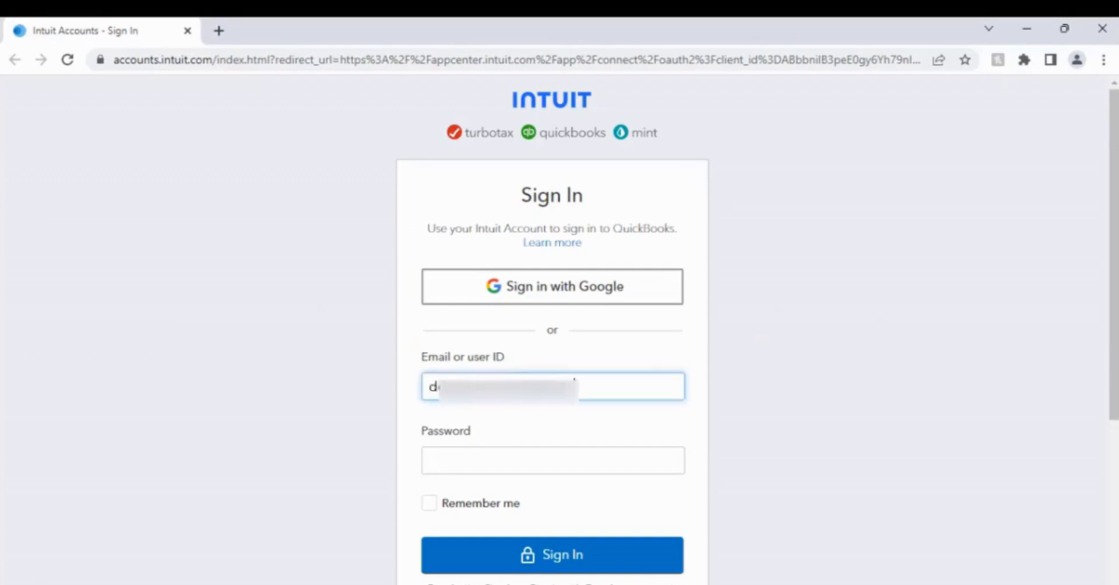
pyautogui.press('Tab')
pyautogui.write('•••••••••••')
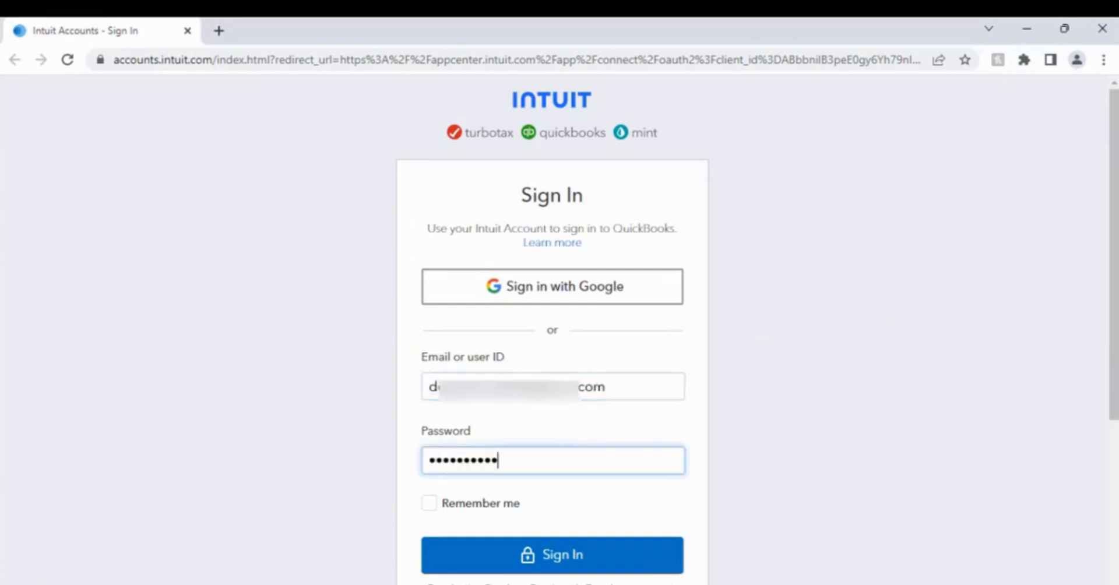
pyautogui.click(513, 568)
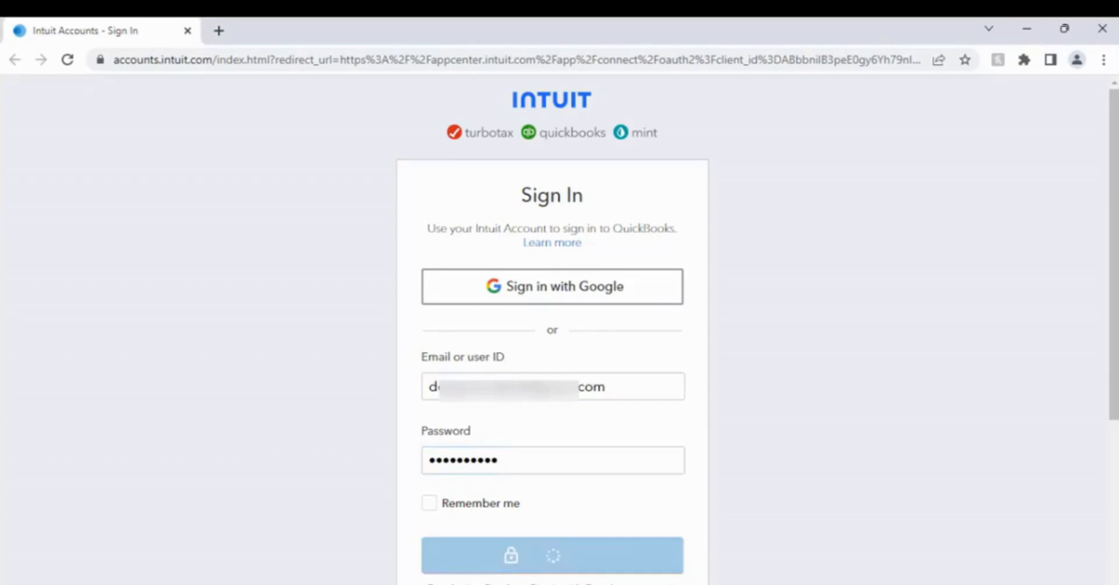
# Step: Enter the e-mailed verification code to continue the Intuit sign-in, and dismiss TallyPrime's QuickBooks download instructions
pyautogui.click(464, 458)
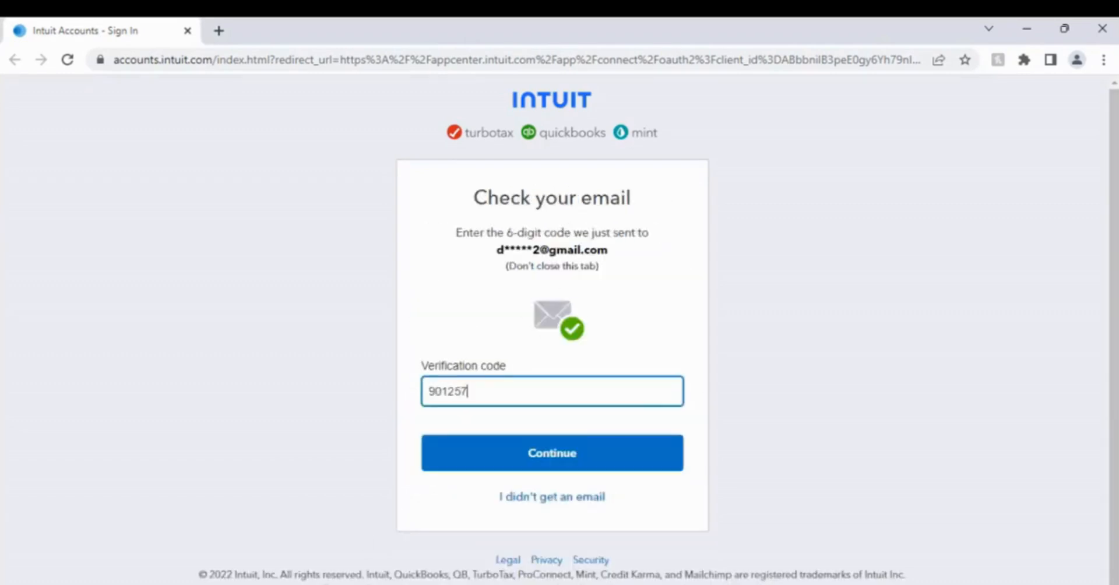
pyautogui.press('Return')
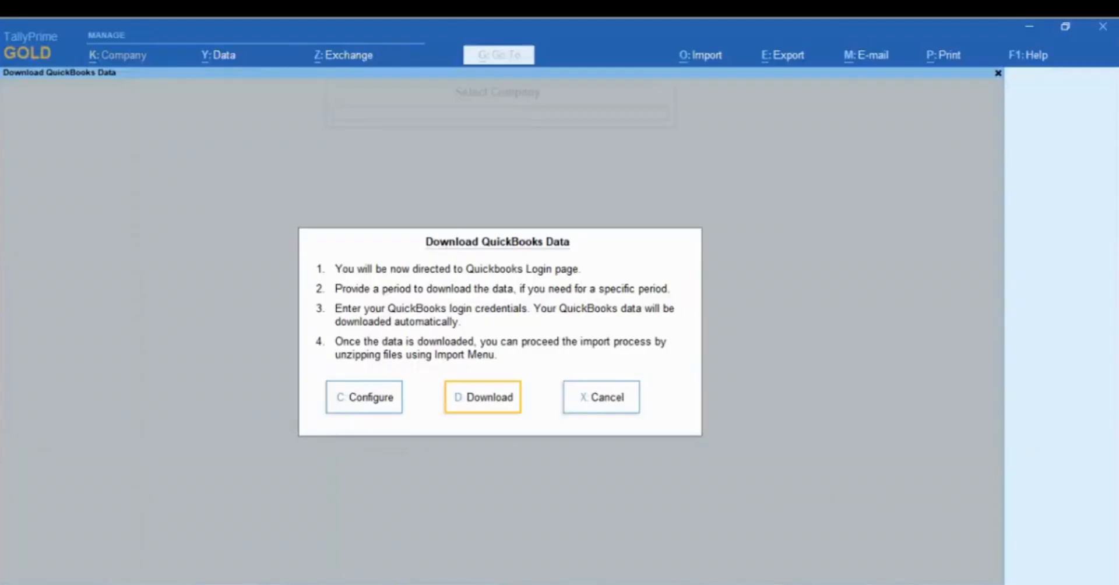
pyautogui.press('Escape')
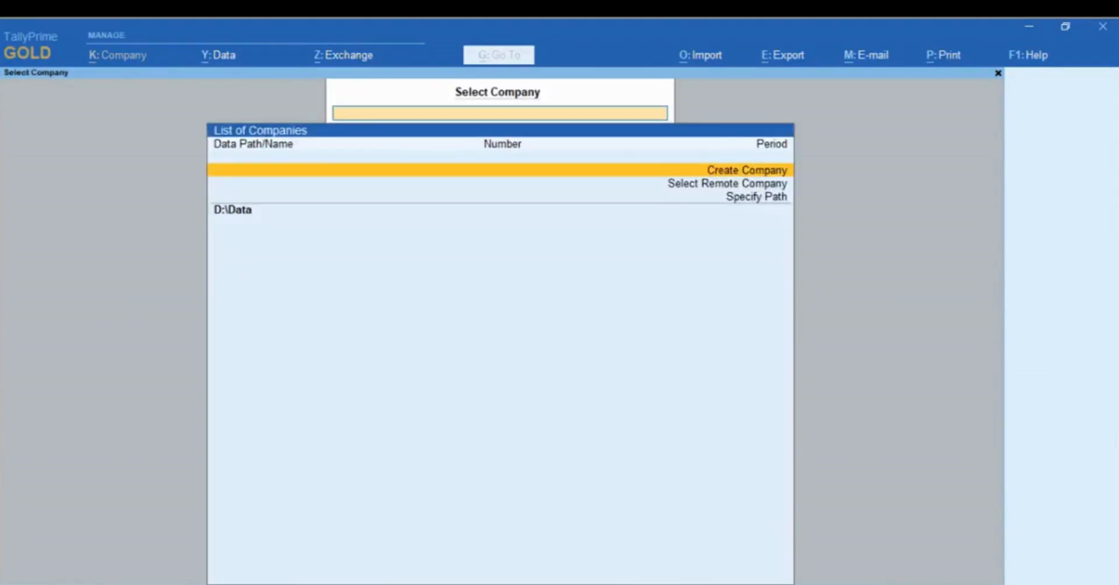
# Step: Extract the QuickBooks data from National_Enterprises.zip in the Downloads folder by specifying its file path, keeping the proposed extraction path
pyautogui.hotkey('alt', 'o')
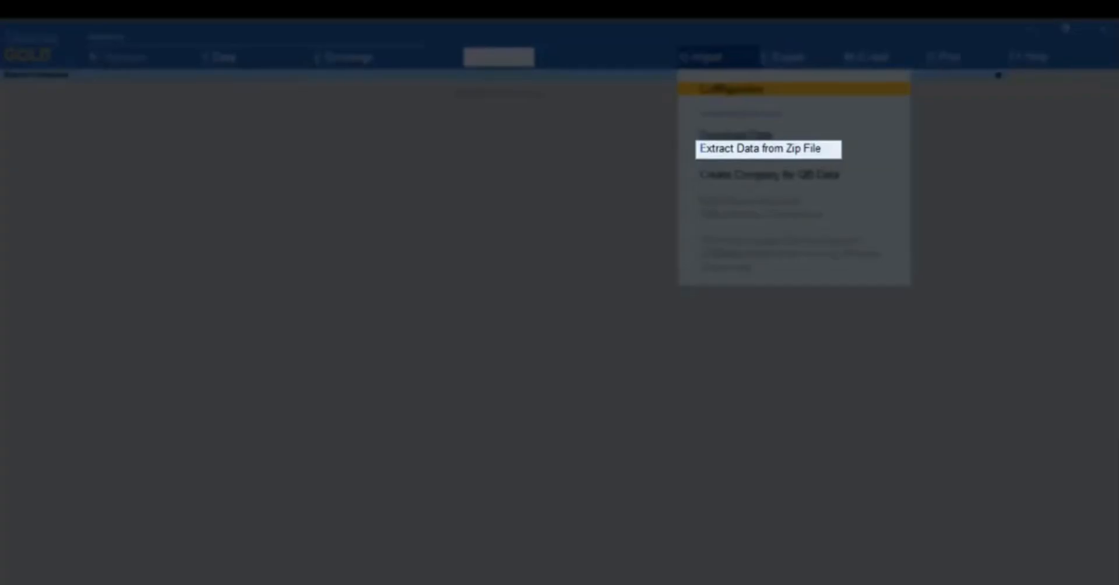
pyautogui.press('Down')
pyautogui.press('Down')
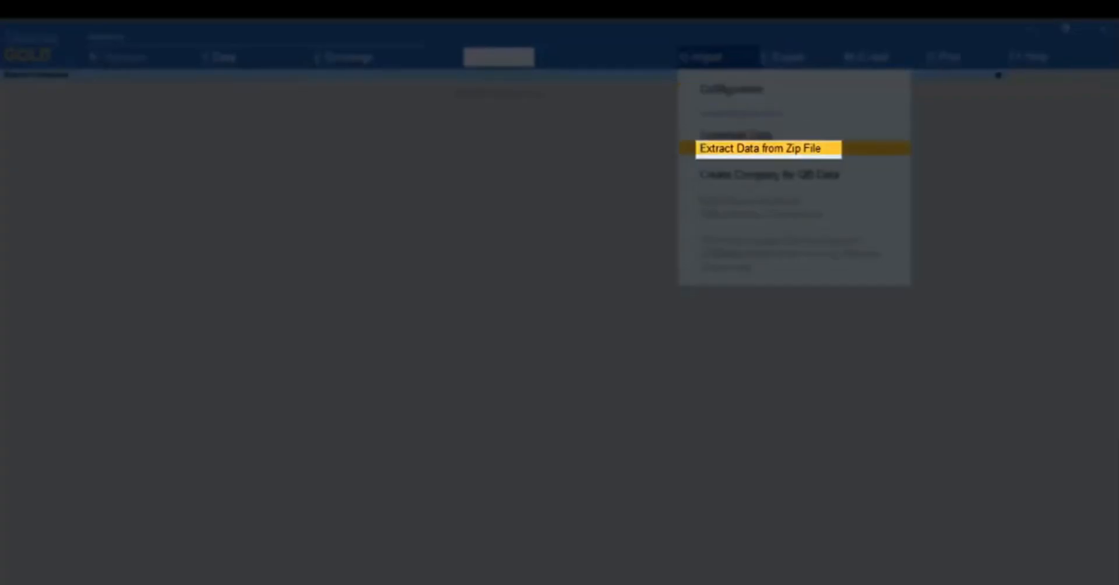
pyautogui.press('Return')
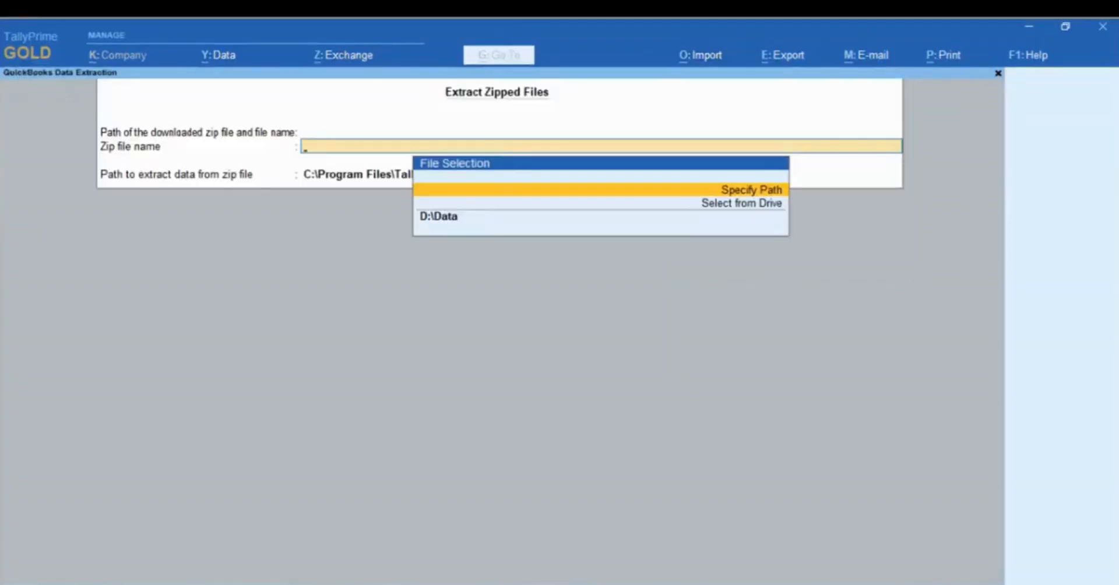
pyautogui.press('Return')
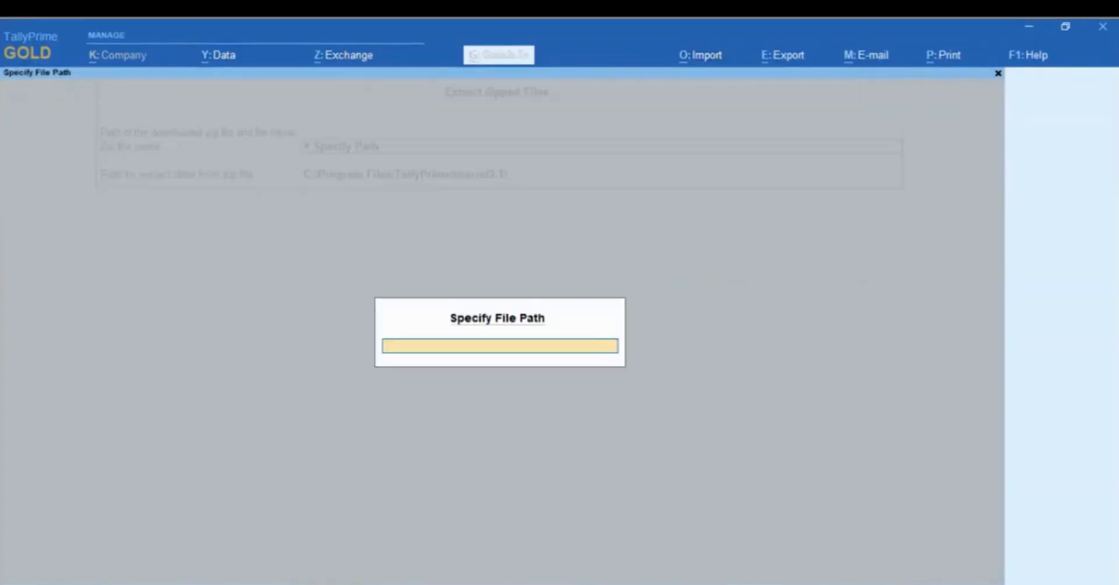
pyautogui.write('C:\\Users\\adisheshagiri.c\\Downloads\\National_Enterprises.zip')
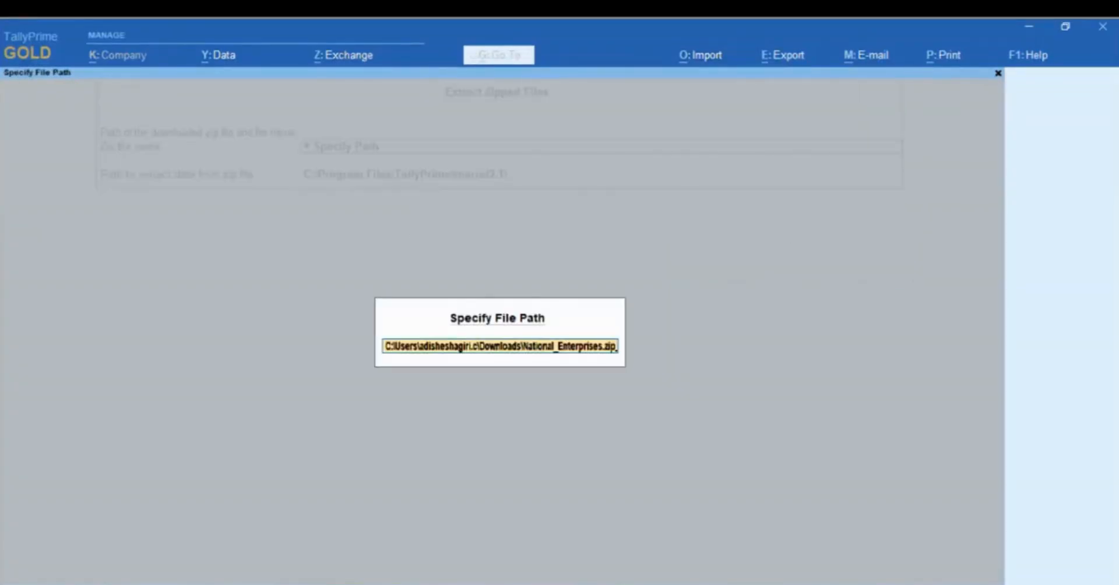
pyautogui.press('Return')
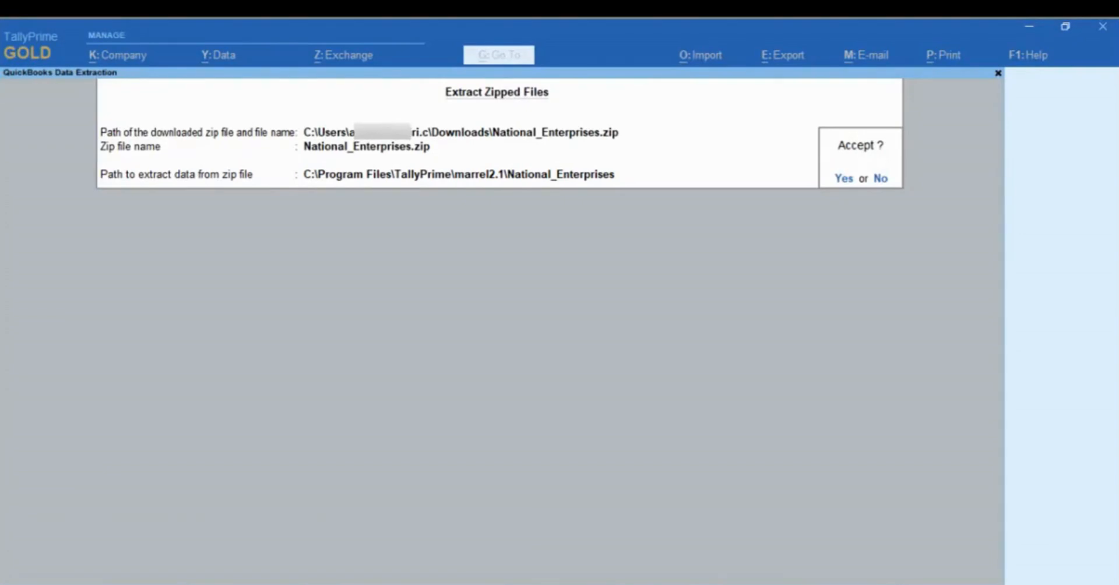
pyautogui.press('Return')
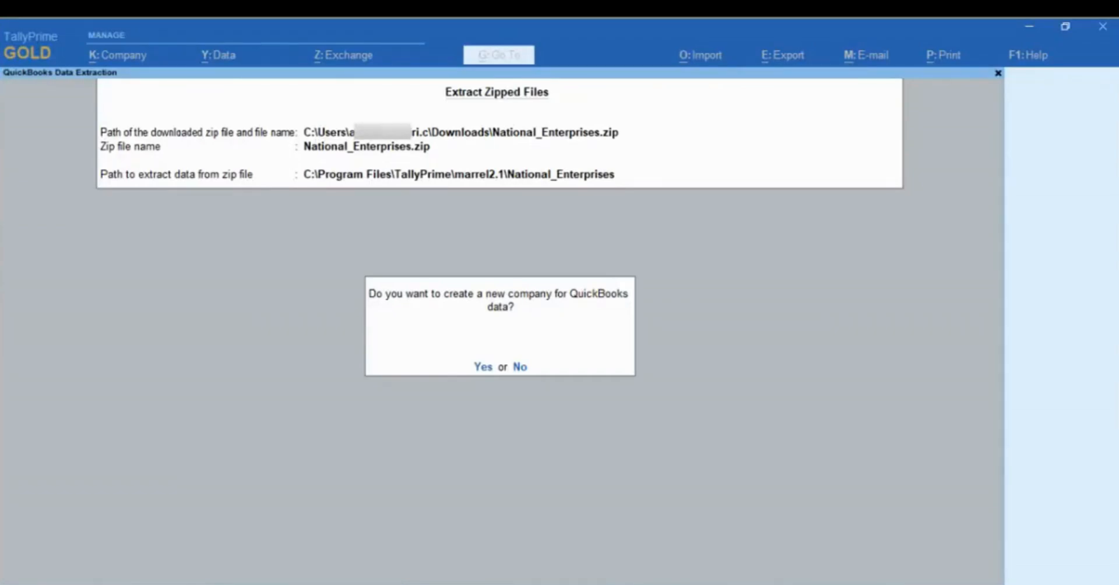
# Step: Create a new company for the QuickBooks data and accept its features without changes
pyautogui.press('y')
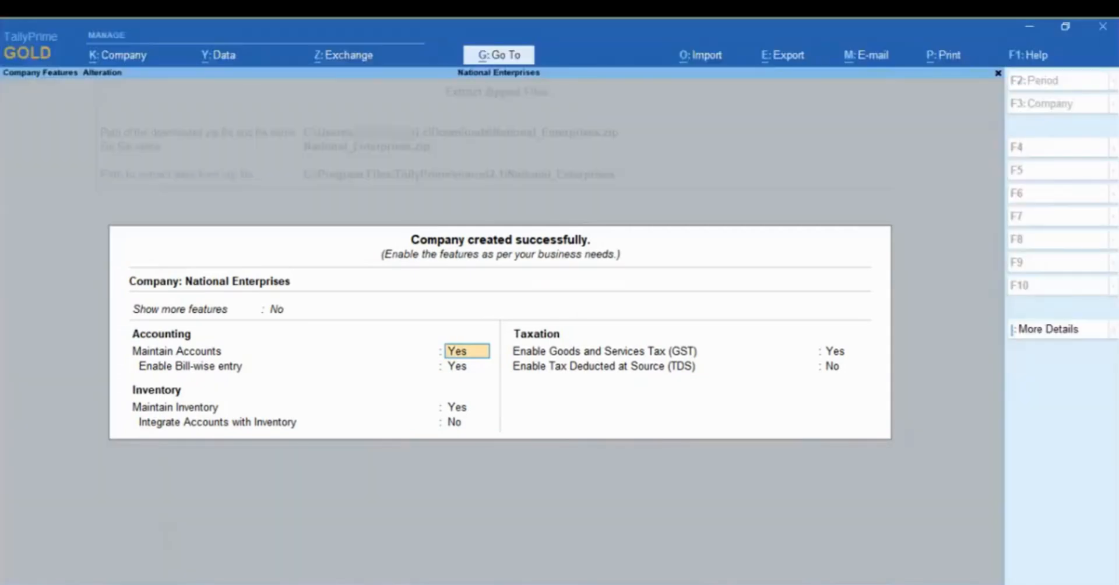
pyautogui.press('ctrl')
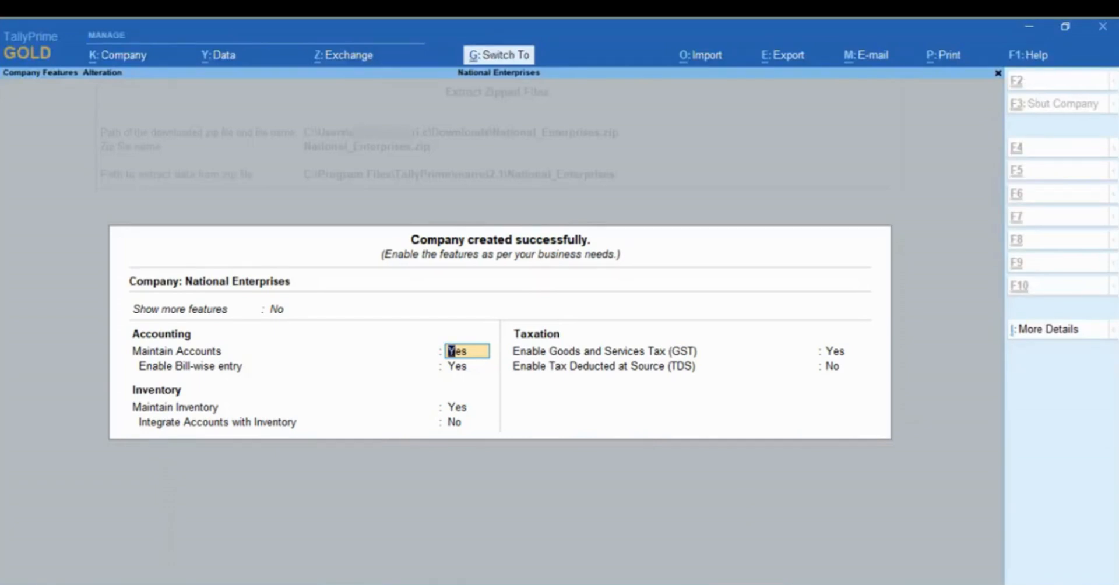
pyautogui.hotkey('ctrl', 'a')
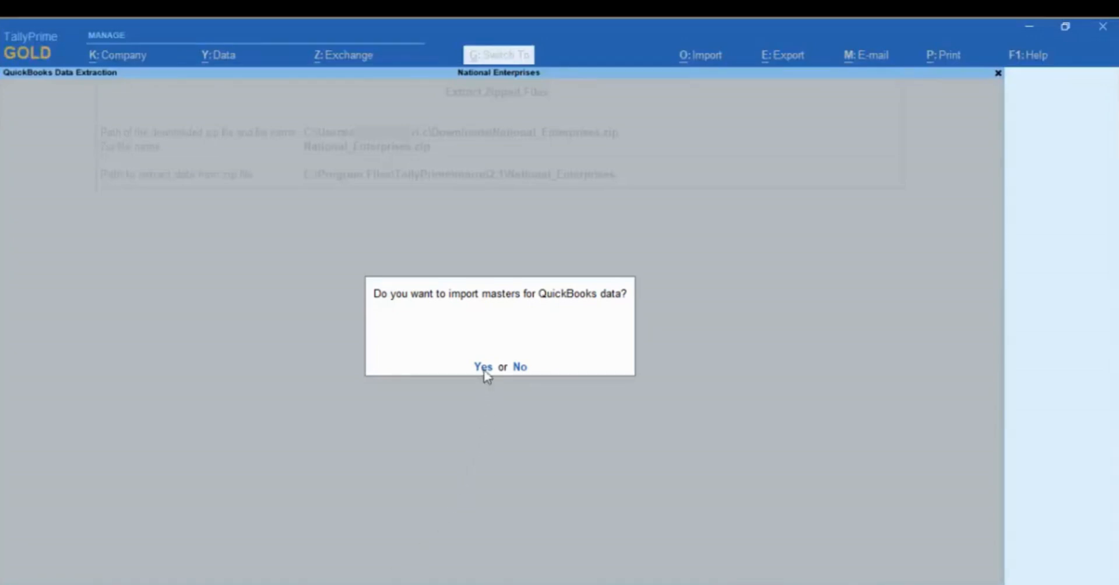
# Step: Import the QuickBooks masters and transactions into the National Enterprises company
pyautogui.press('y')
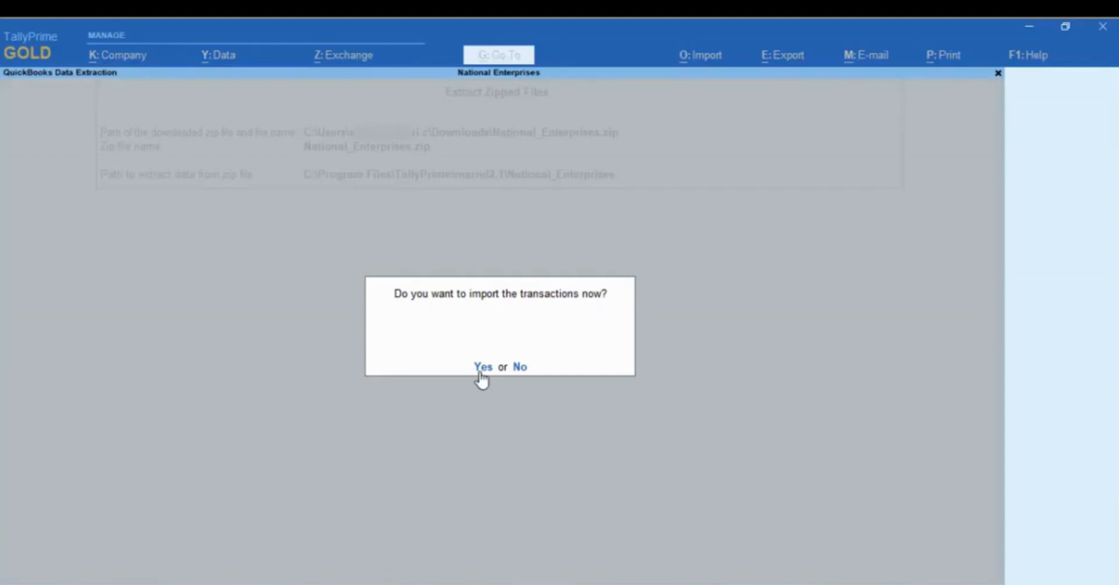
pyautogui.click(482, 367)
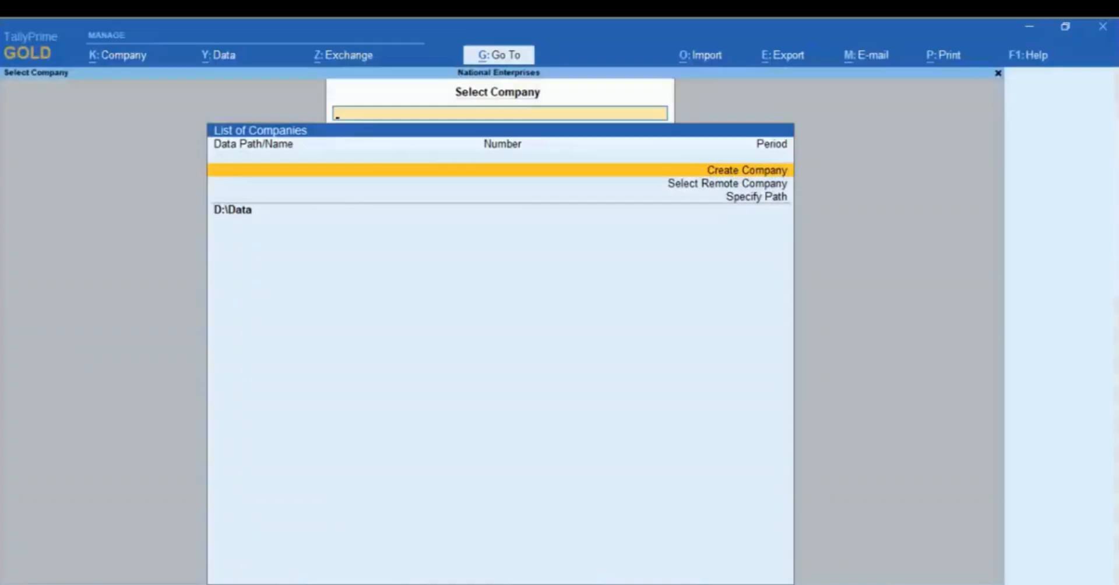
# Step: Compare the ledger closing balances between QuickBooks and TallyPrime in a ledger-wise view
pyautogui.hotkey('alt', 'o')
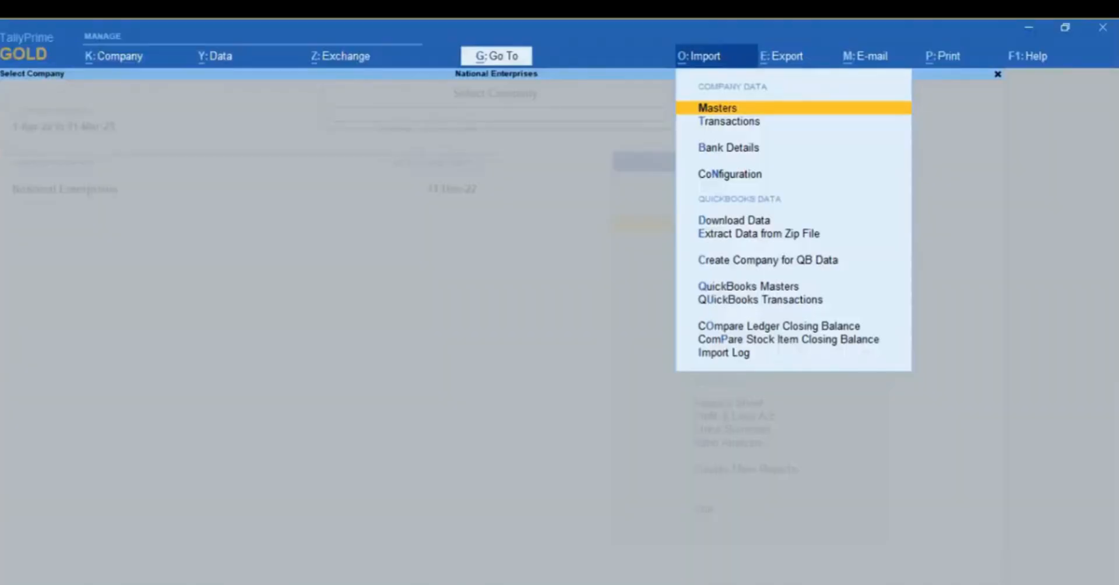
pyautogui.press('Down')
pyautogui.press('Down')
pyautogui.press('Down')
pyautogui.press('Down')
pyautogui.press('Down')
pyautogui.press('Down')
pyautogui.press('Down')
pyautogui.press('Down')
pyautogui.press('Down')
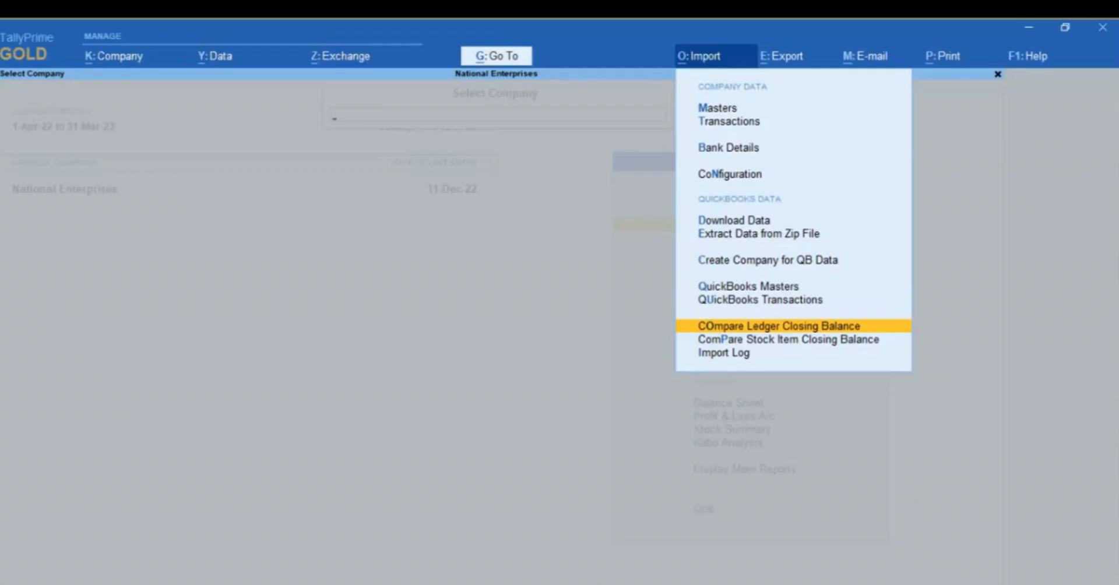
pyautogui.press('Return')
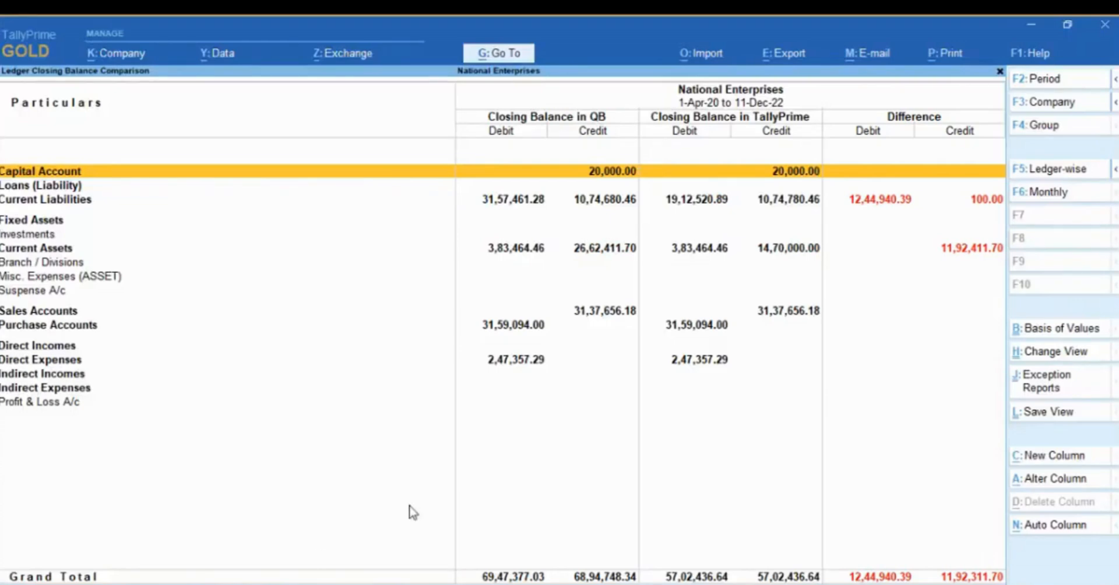
pyautogui.click(1065, 175)
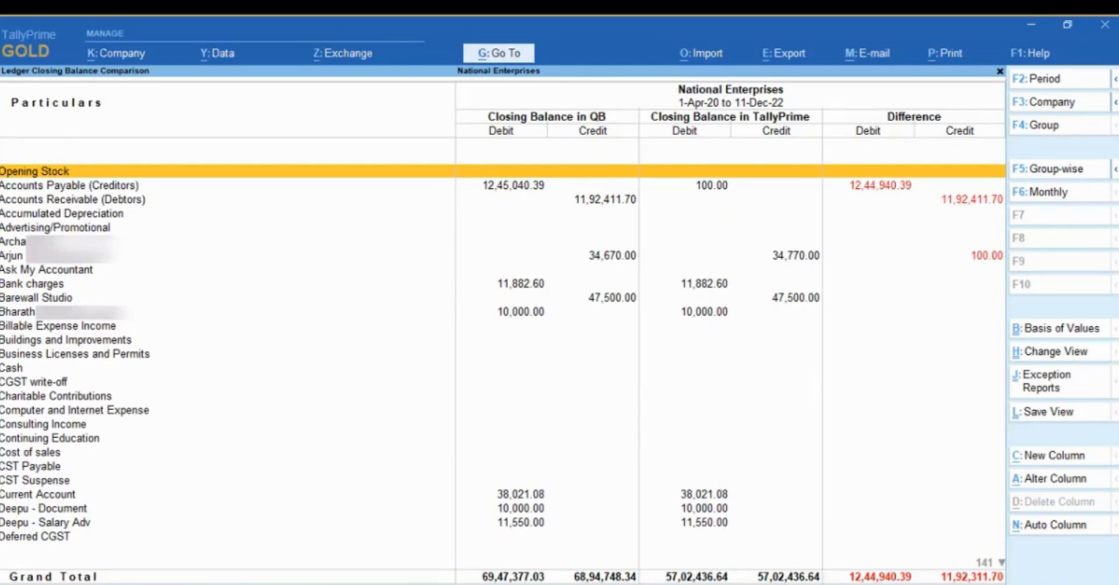
# Step: Open the voucher differences of the ledger that has the 100.00 credit difference
pyautogui.press('Down')
pyautogui.press('Down')
pyautogui.press('Down')
pyautogui.press('Down')
pyautogui.press('Down')
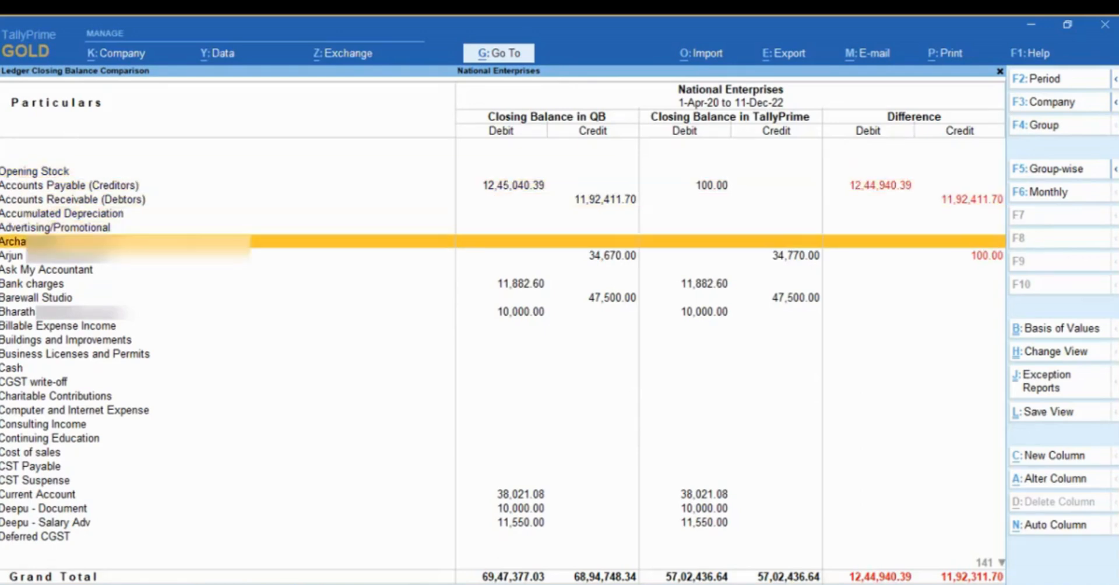
pyautogui.press('Down')
pyautogui.press('Return')
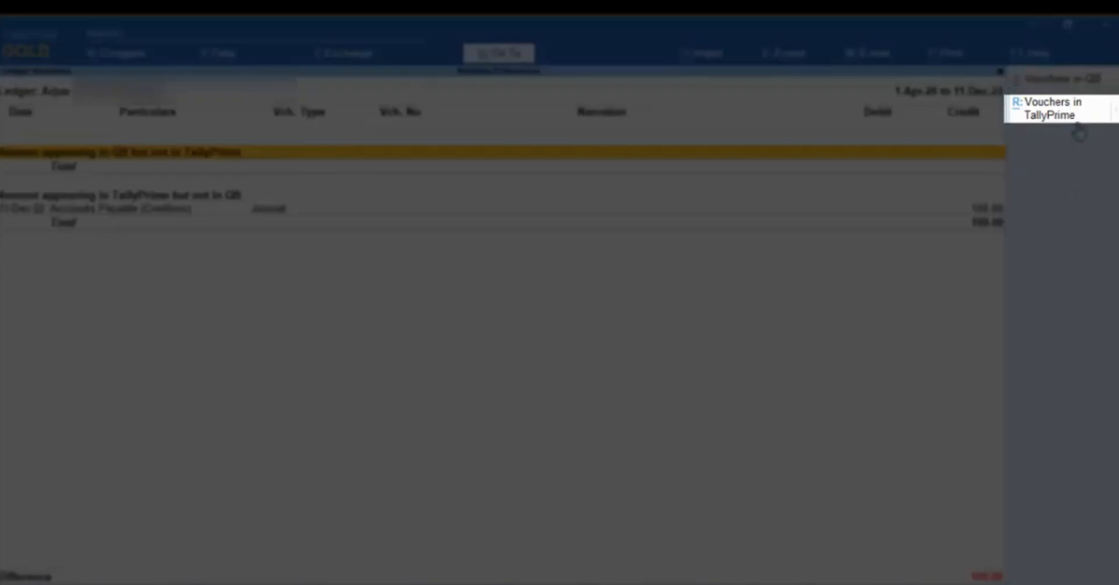
# Step: View this ledger's vouchers in TallyPrime and in QB, and return to the ledger closing balance comparison
pyautogui.click(1078, 123)
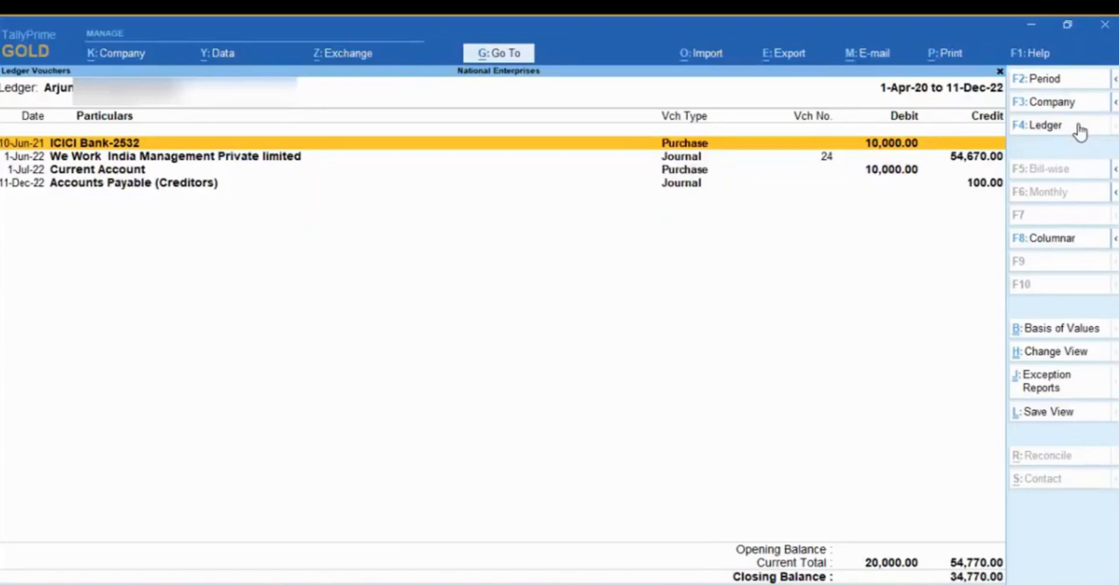
pyautogui.press('Escape')
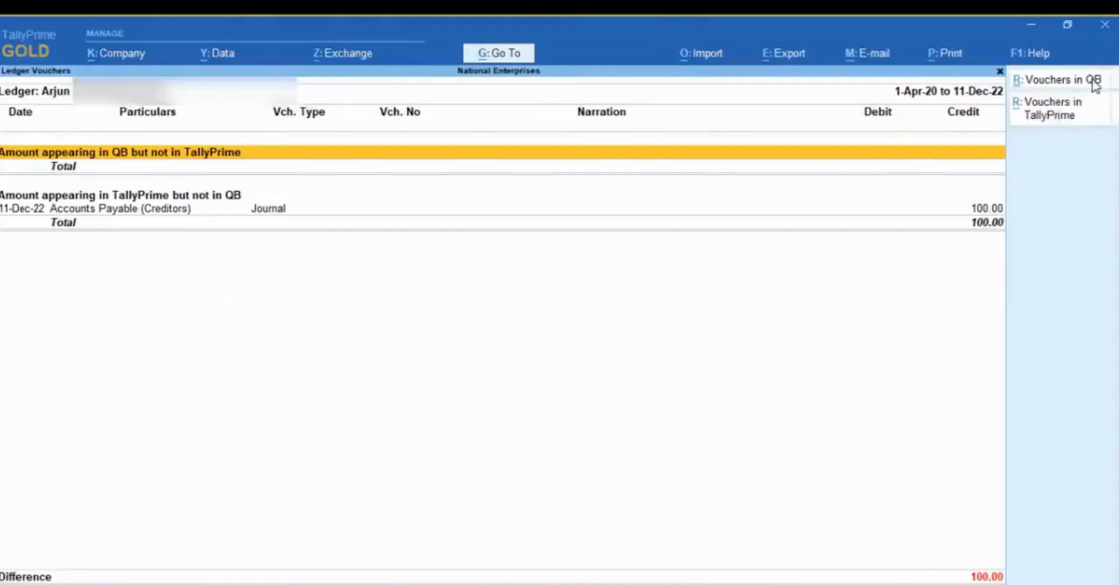
pyautogui.click(1093, 83)
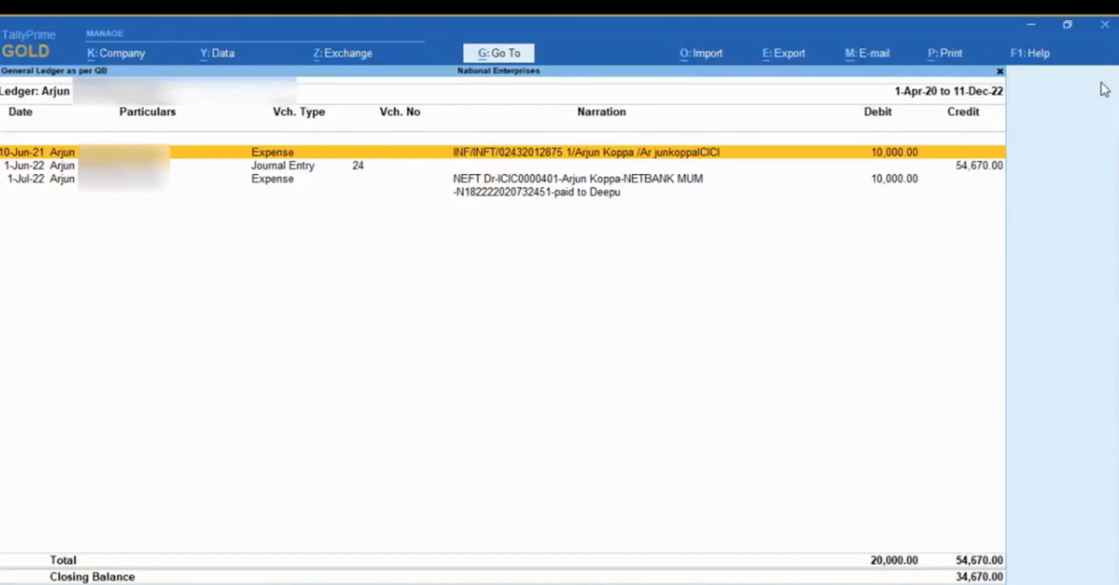
pyautogui.press('Escape')
pyautogui.press('Escape')
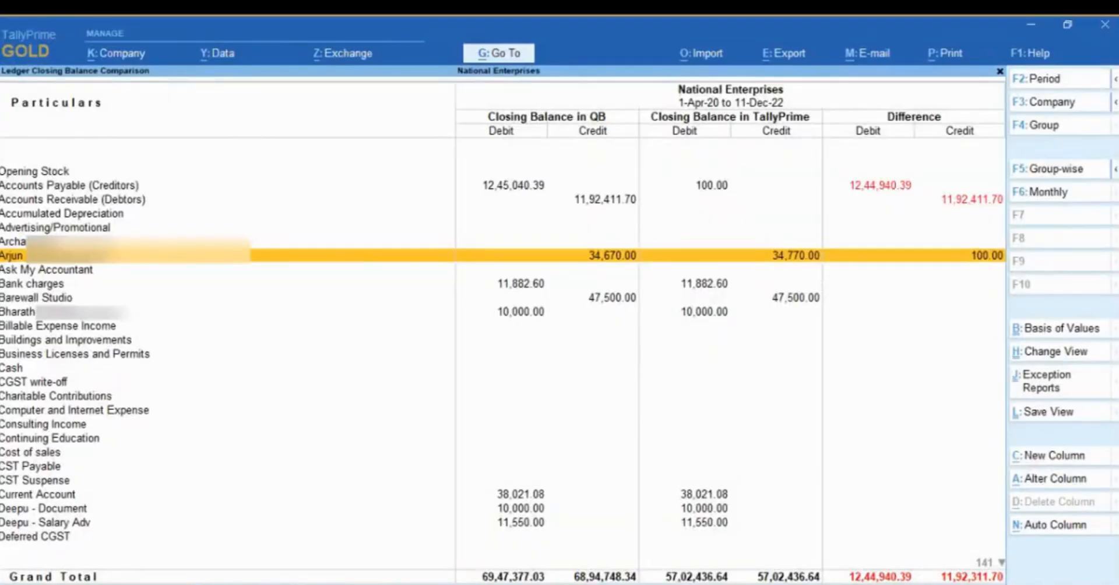
# Step: Examine the ledger comparison's configuration, including the display name types for ledgers and groups, and return to the report
pyautogui.press('F12')
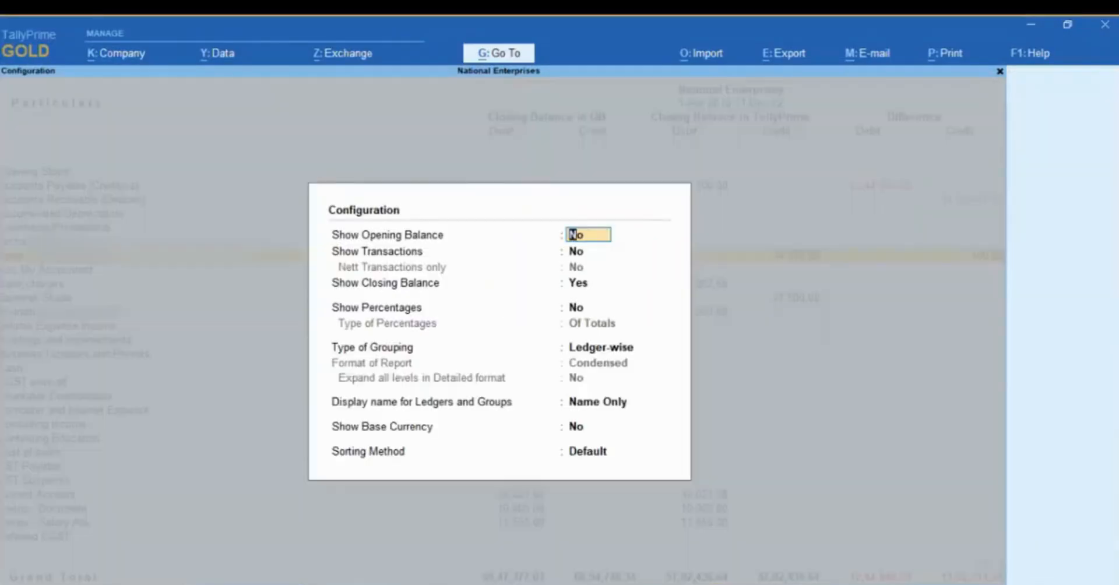
pyautogui.press('Return')
pyautogui.press('Return')
pyautogui.press('Return')
pyautogui.press('Return')
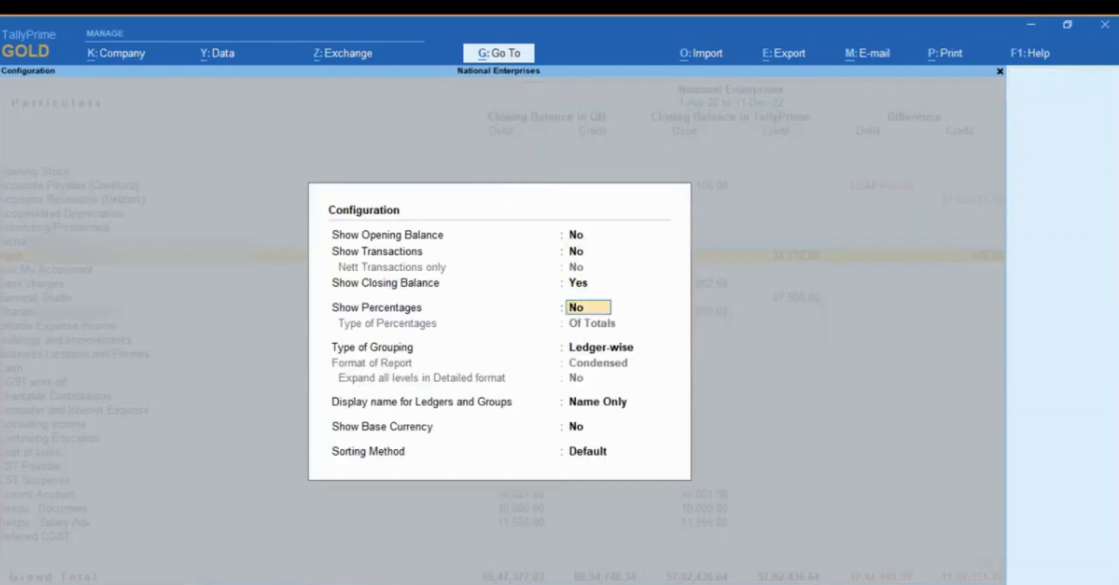
pyautogui.press('Return')
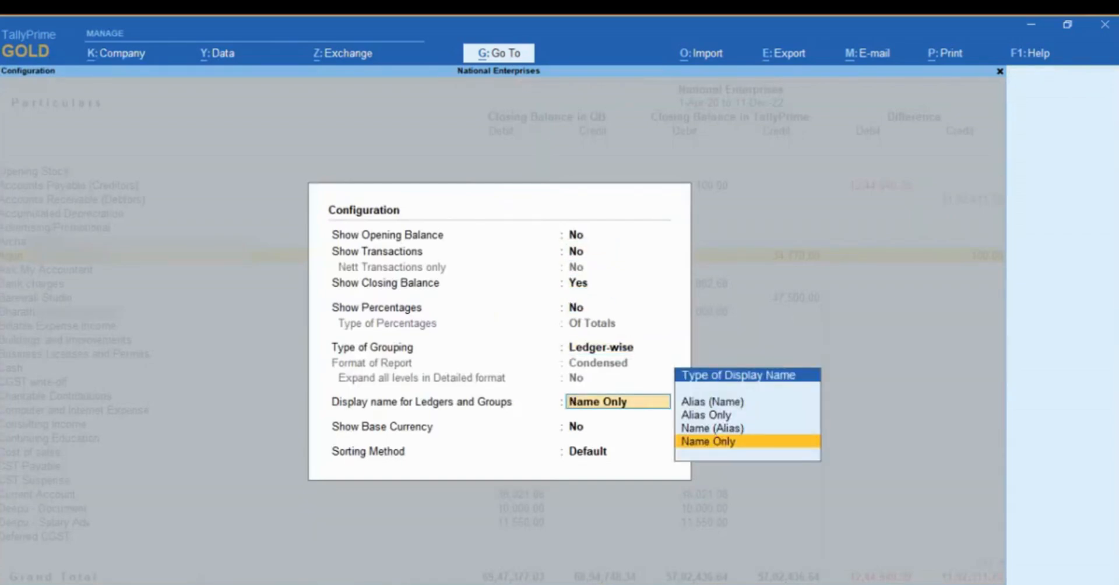
pyautogui.press('Up')
pyautogui.press('Up')
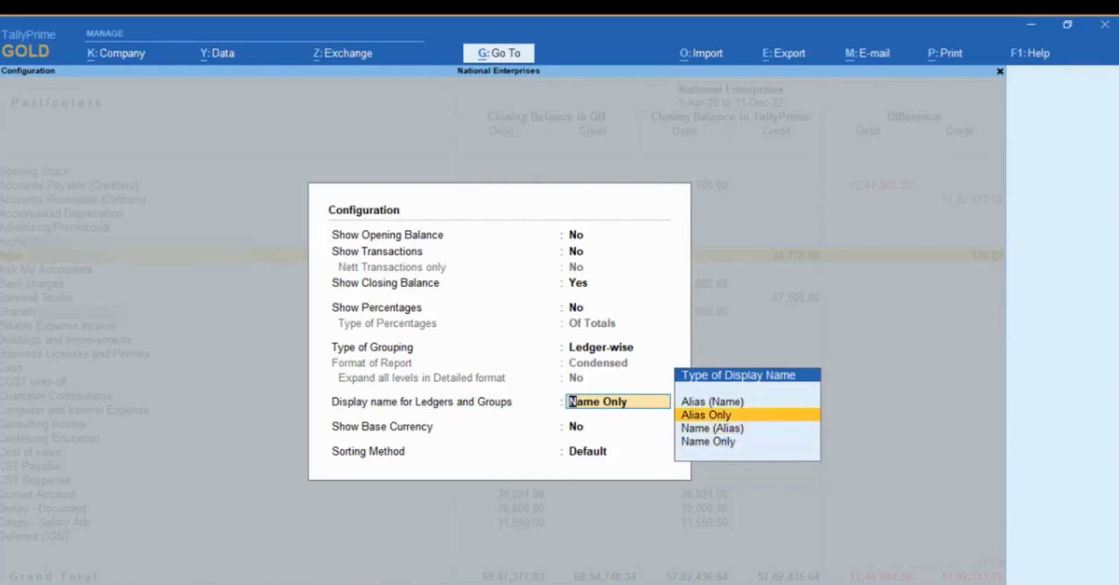
pyautogui.press('Down')
pyautogui.press('Escape')
pyautogui.press('Escape')
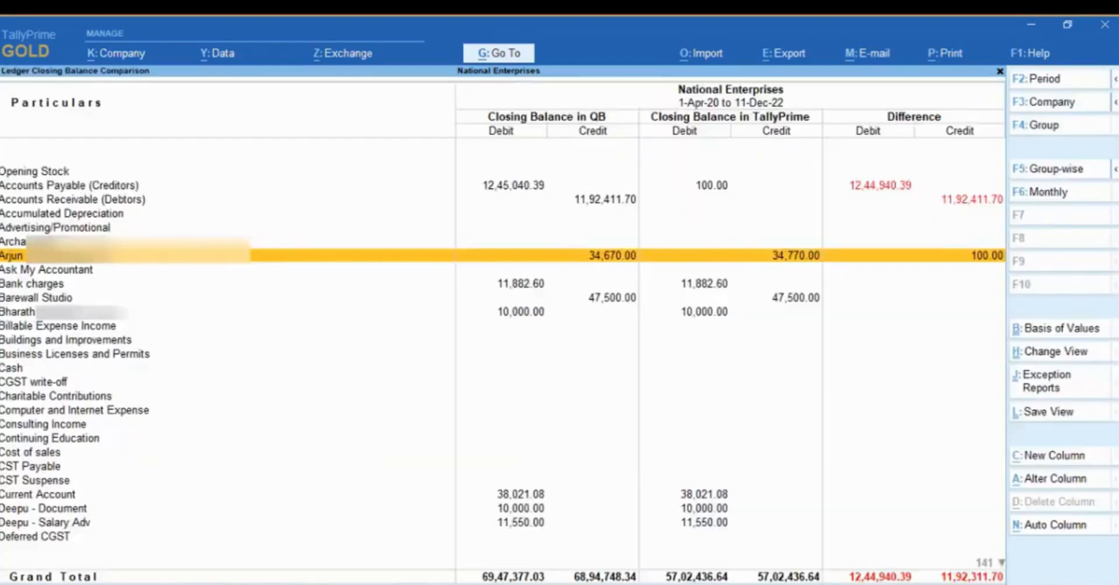
# Step: View the QuickBooks data import log for imported and not imported vouchers and accounts, and return to the Gateway of Tally
pyautogui.hotkey('alt', 'o')
pyautogui.press('Down')
pyautogui.press('Down')
pyautogui.press('Down')
pyautogui.press('Down')
pyautogui.press('Down')
pyautogui.press('Down')
pyautogui.press('Down')
pyautogui.press('Down')
pyautogui.press('Down')
pyautogui.press('Down')
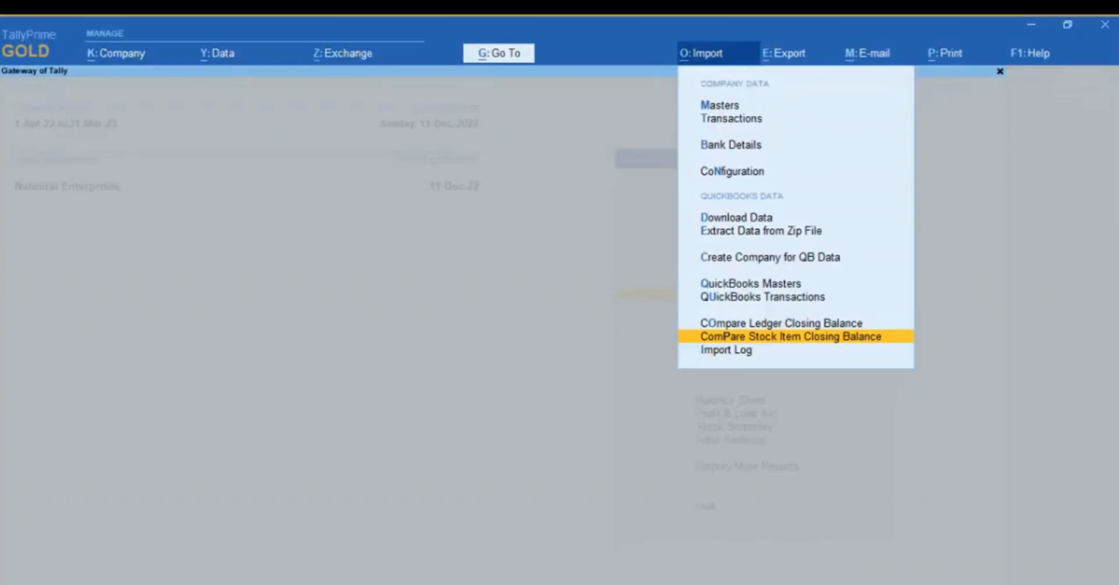
pyautogui.press('Down')
pyautogui.press('Return')
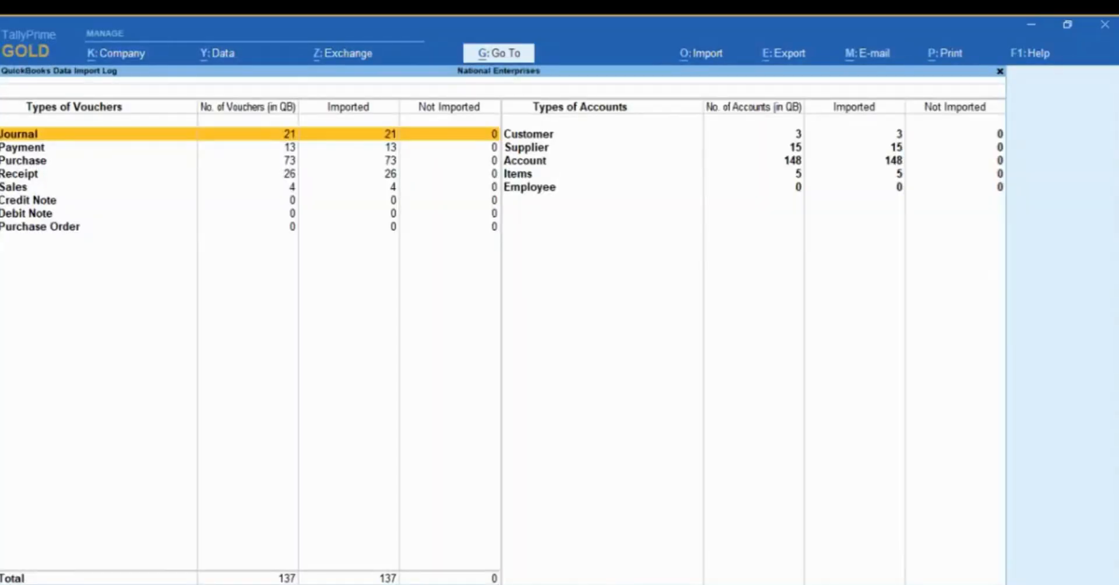
pyautogui.press('Escape')
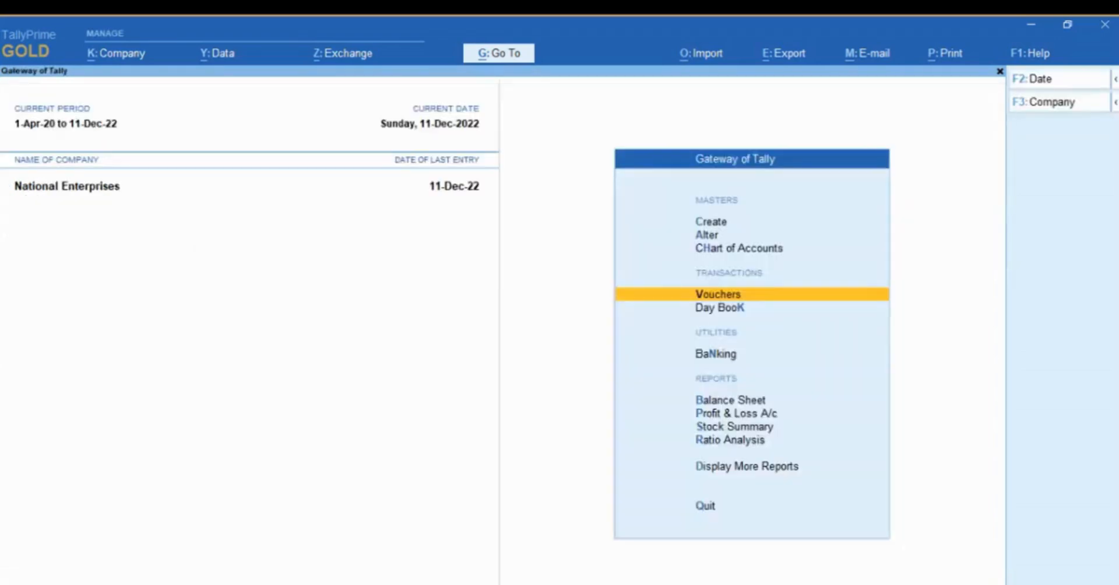